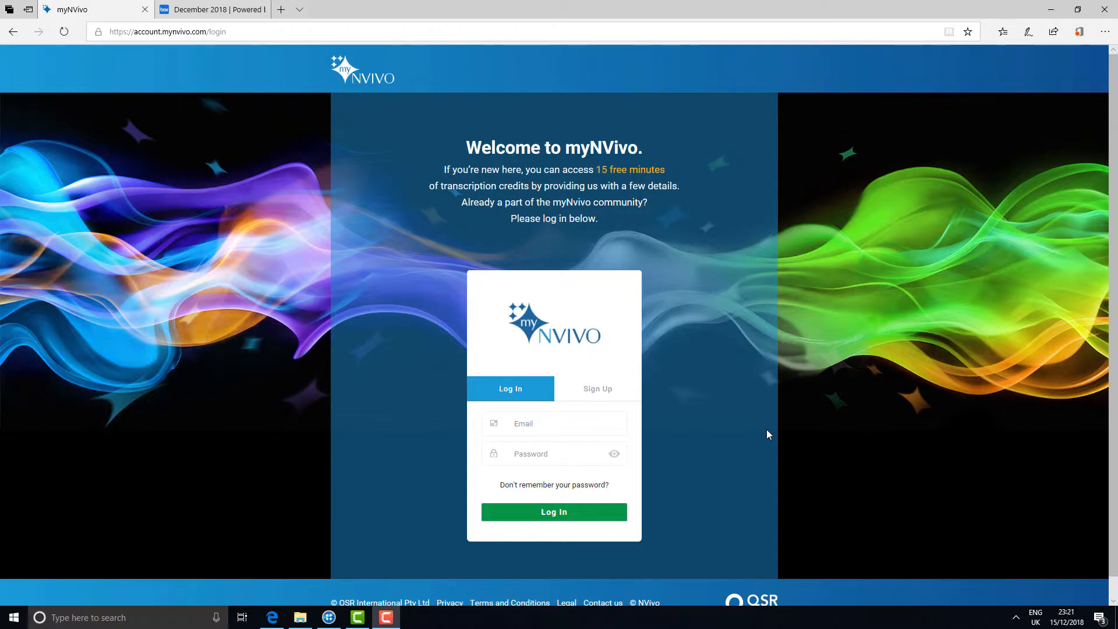
Sign in to myNVivo with the account e-mail and password, declining to save the password.
{"action": "left_click", "coordinate": [613, 427]}
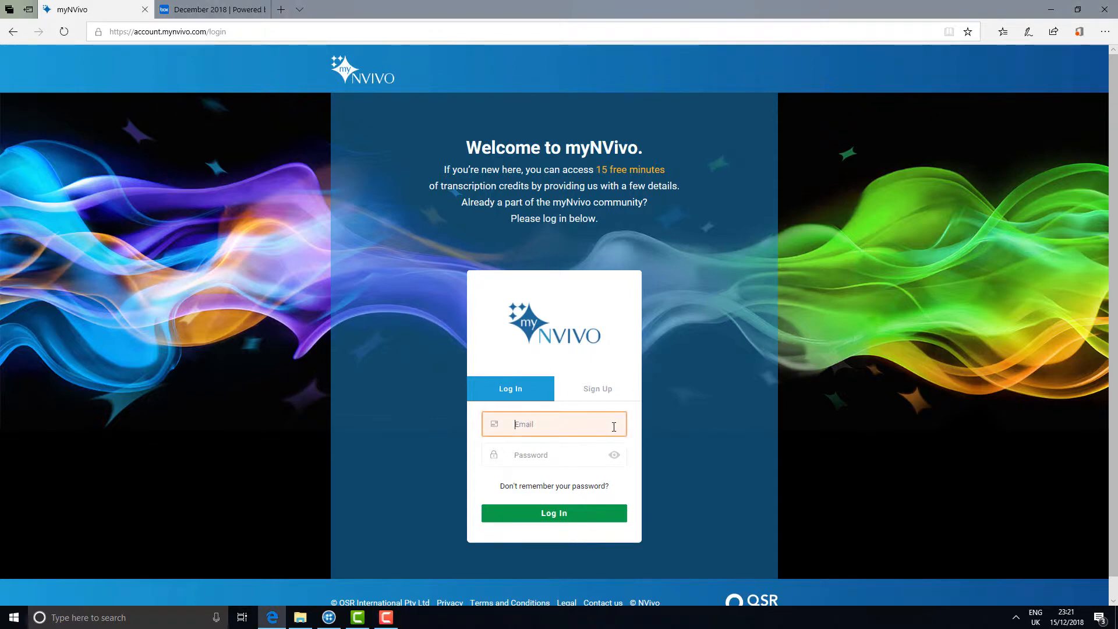
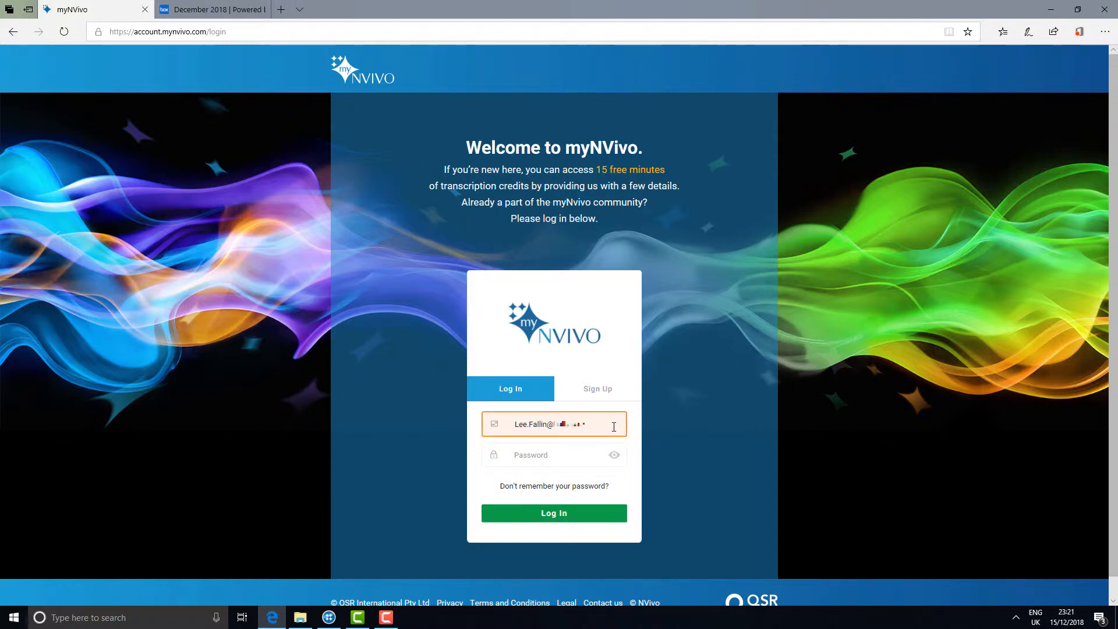
{"action": "left_click", "coordinate": [606, 447]}
{"action": "type", "text": "•••"}
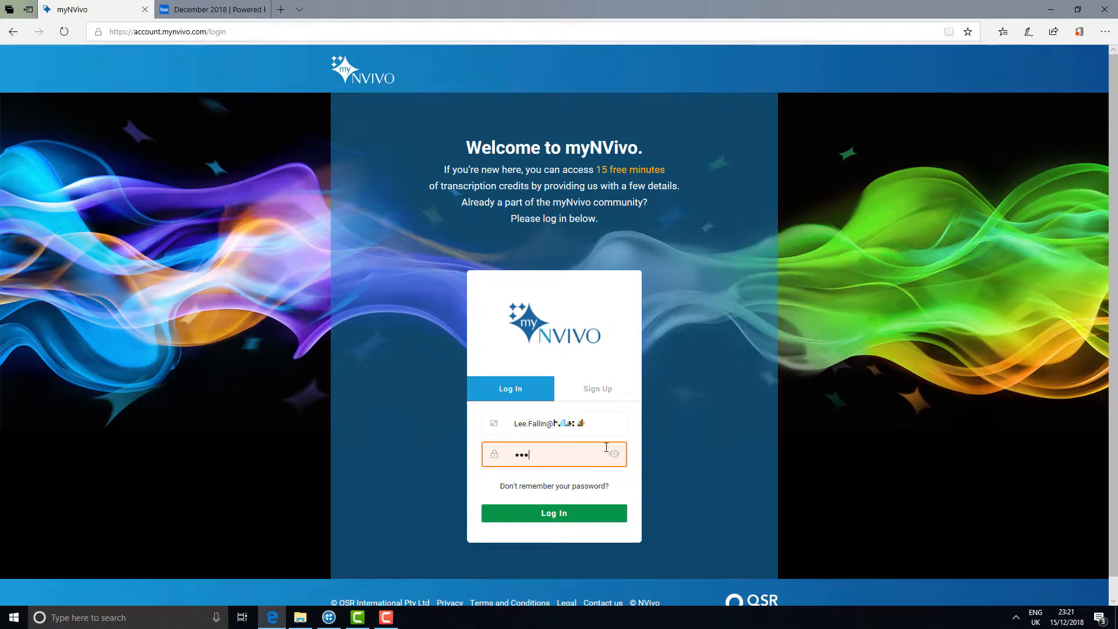
{"action": "type", "text": "••••••••••••"}
{"action": "left_click", "coordinate": [578, 516]}
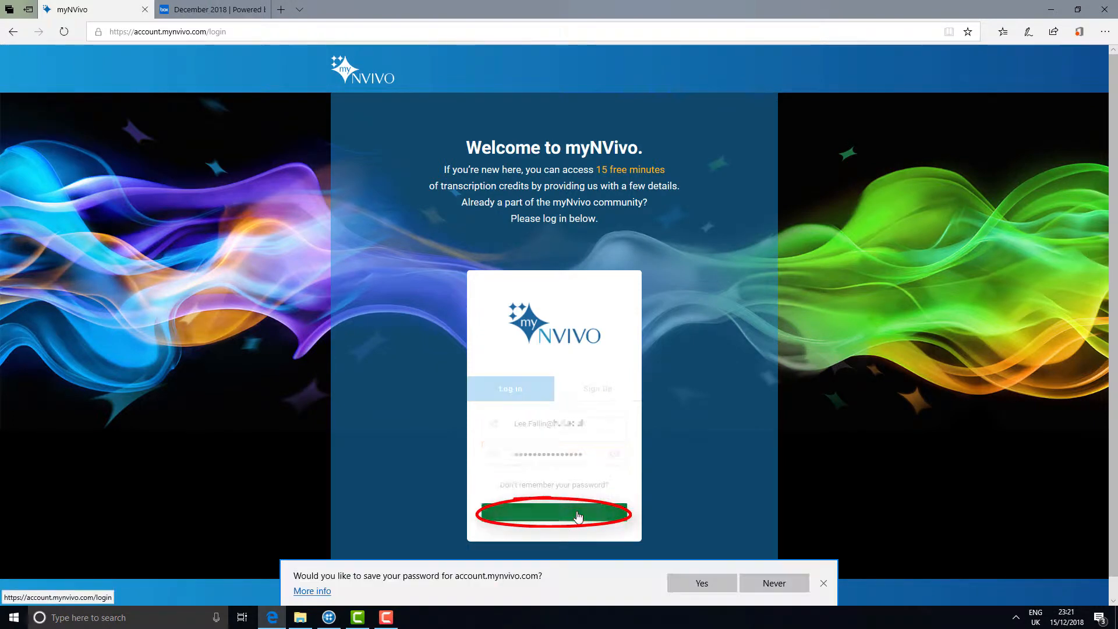
{"action": "left_click", "coordinate": [770, 588]}
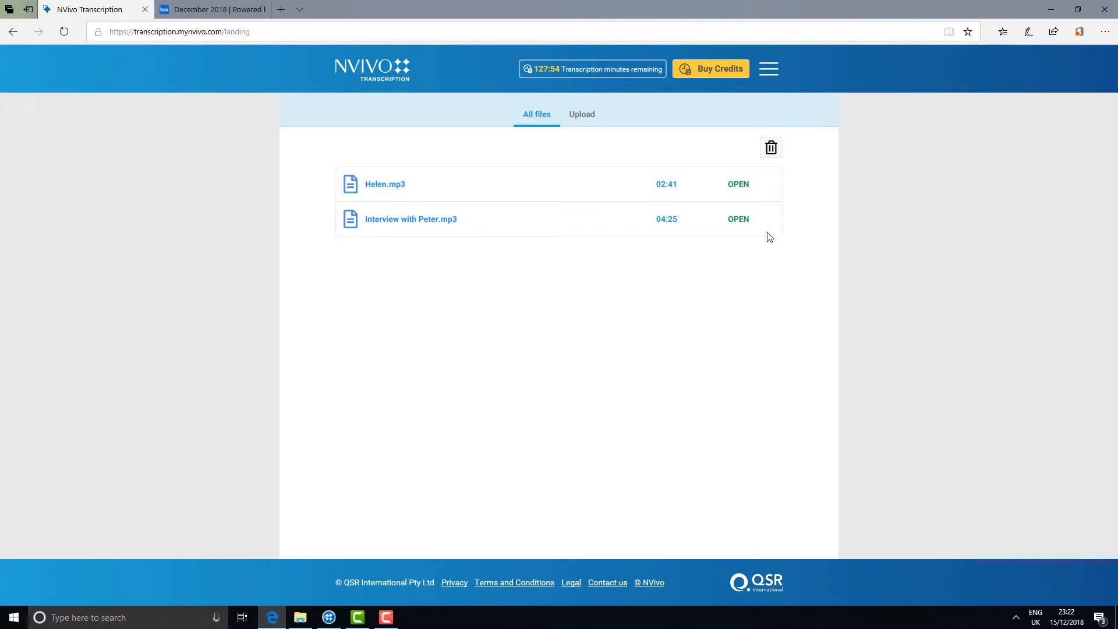
{"action": "left_click", "coordinate": [729, 78]}
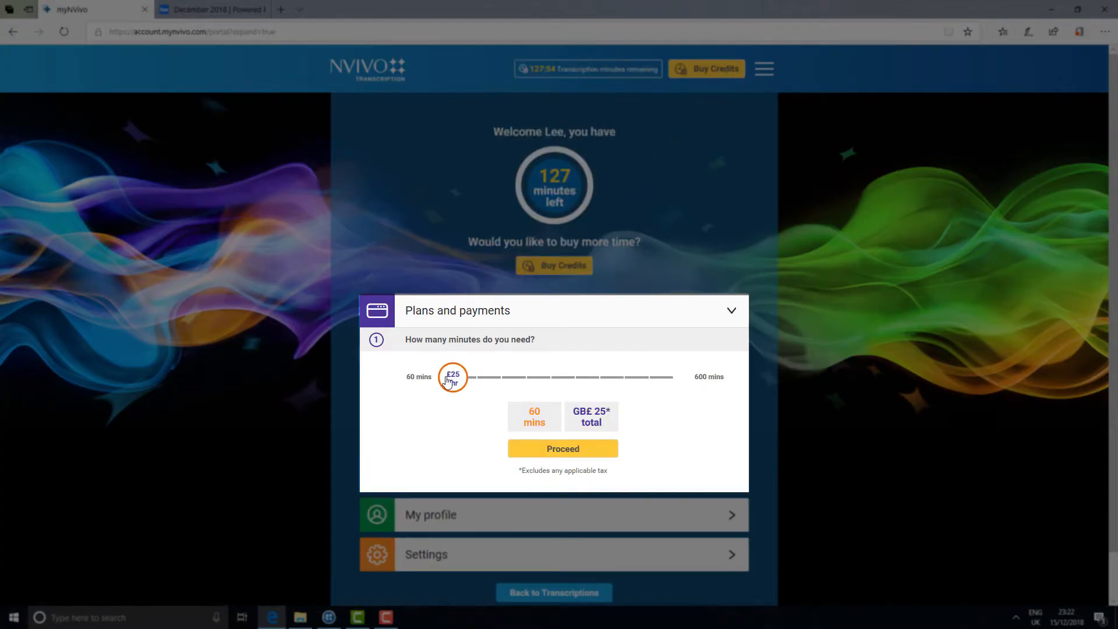
{"action": "left_click_drag", "start_coordinate": [448, 383], "coordinate": [508, 384]}
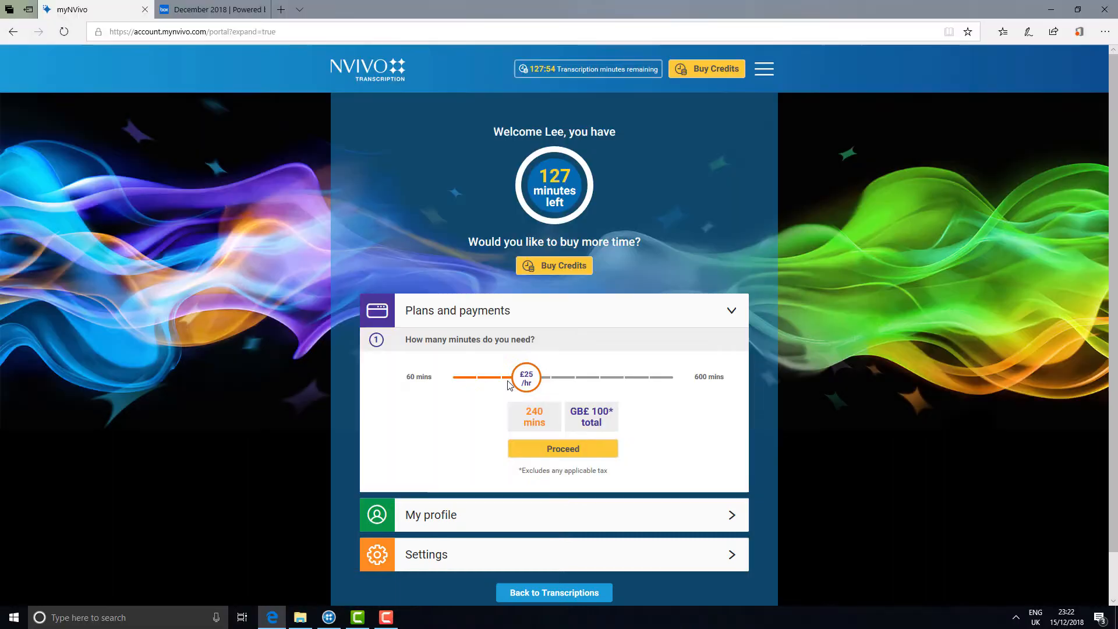
{"action": "left_click", "coordinate": [732, 554]}
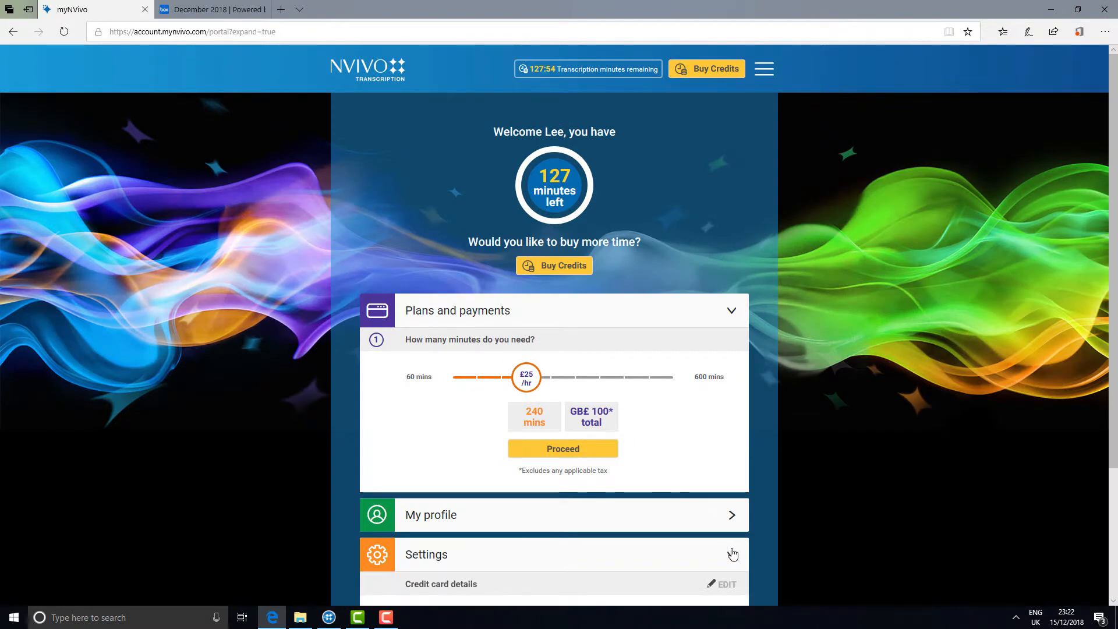
{"action": "left_click", "coordinate": [732, 554]}
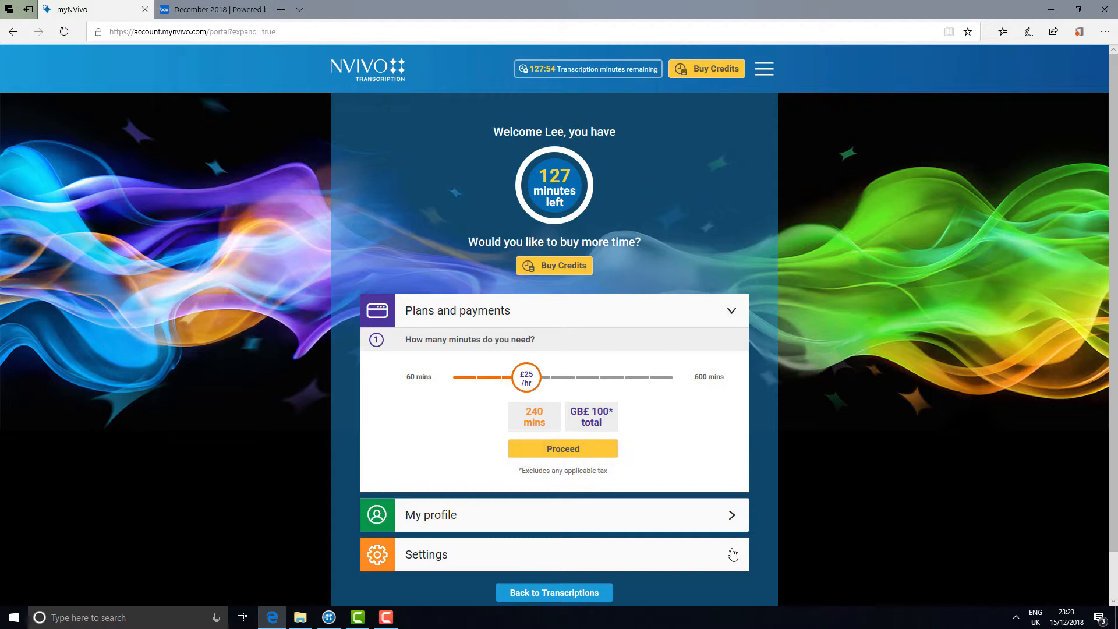
{"action": "left_click", "coordinate": [602, 600]}
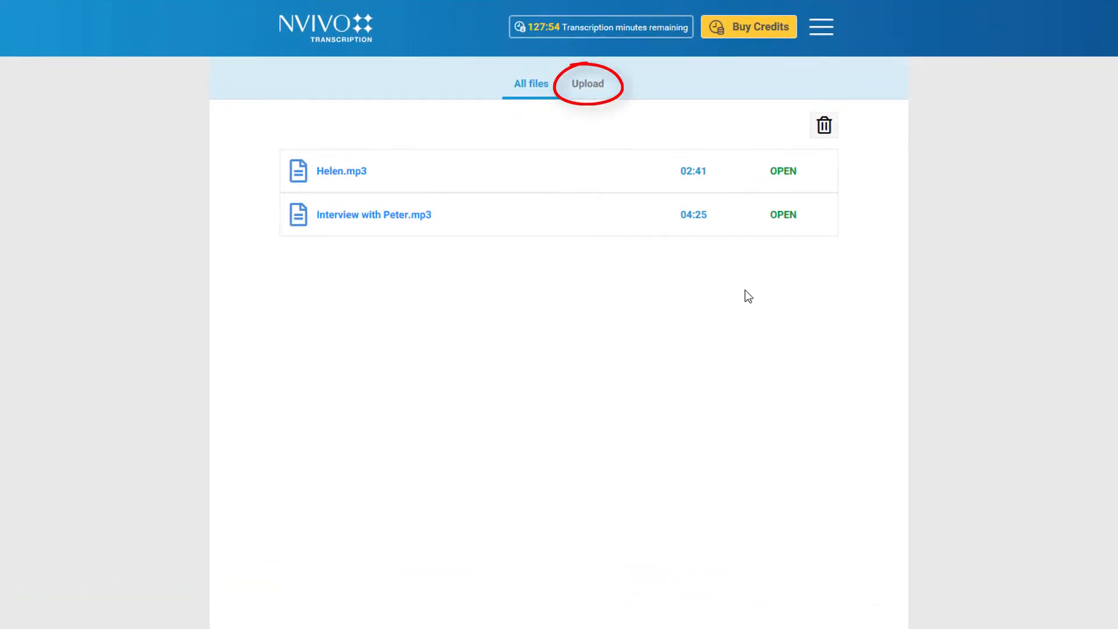
Upload Peter.mp3 from the My Data > Awaiting transcription folder.
{"action": "left_click", "coordinate": [594, 102]}
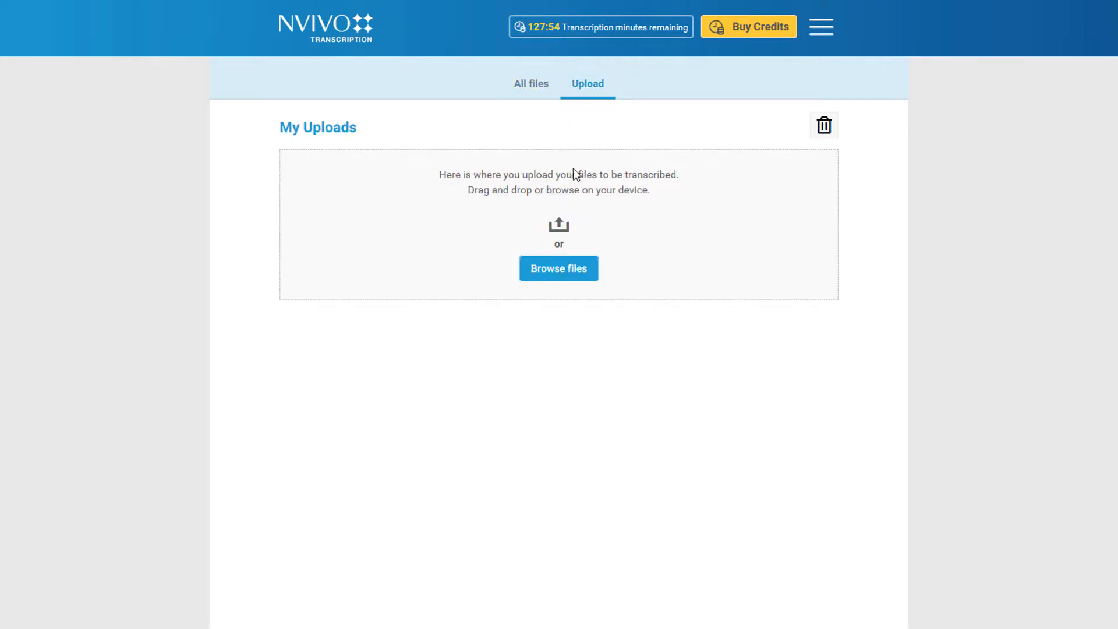
{"action": "left_click", "coordinate": [553, 271]}
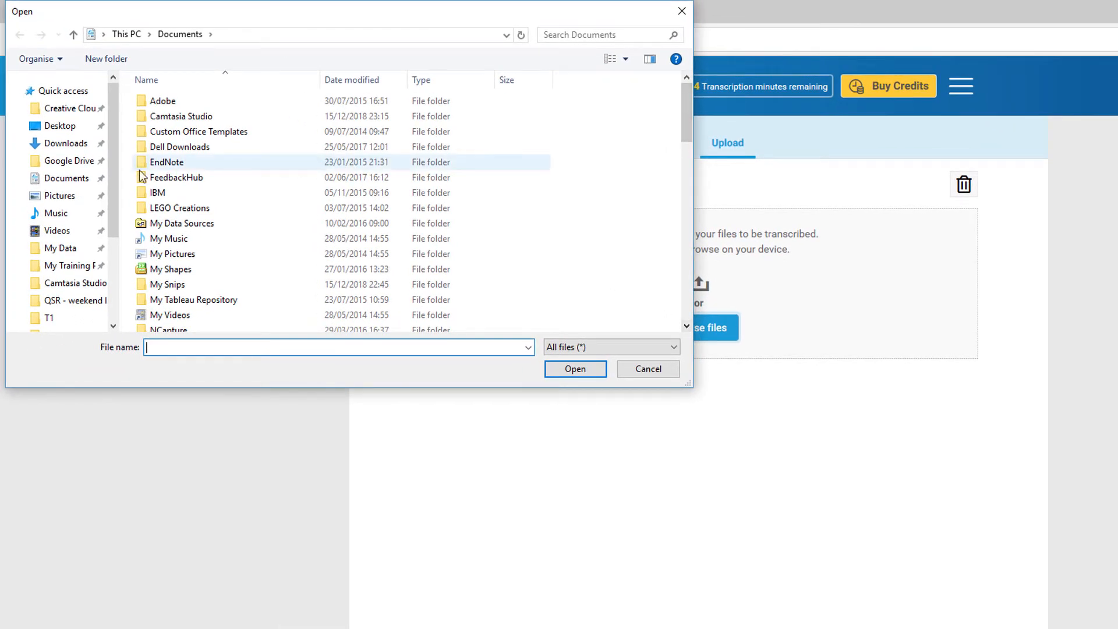
{"action": "left_click", "coordinate": [69, 249]}
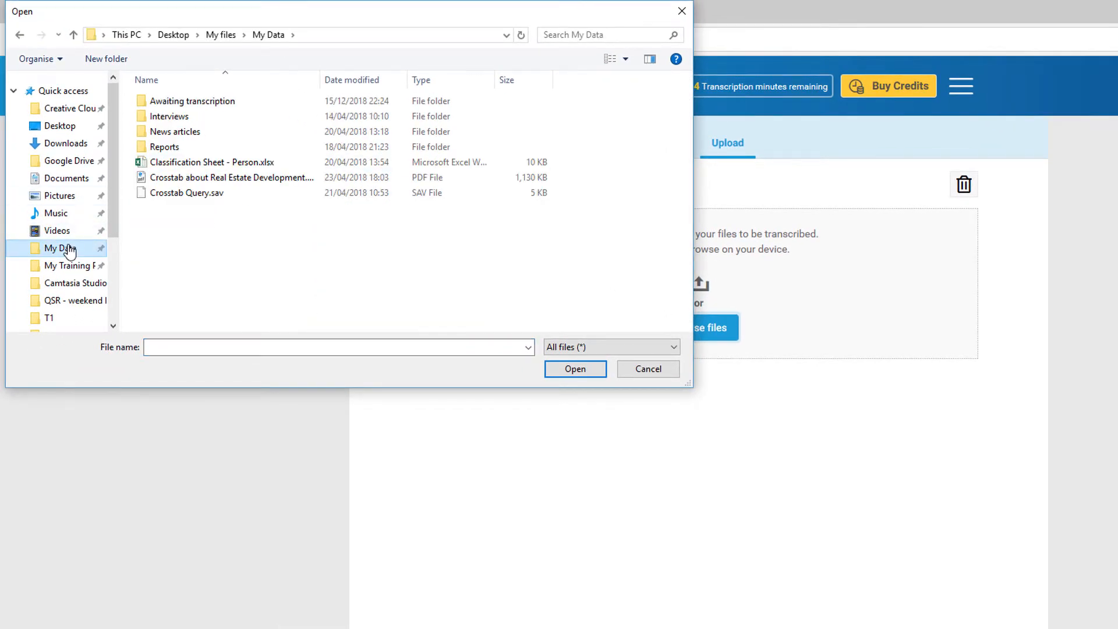
{"action": "double_click", "coordinate": [198, 107]}
{"action": "left_click", "coordinate": [199, 107]}
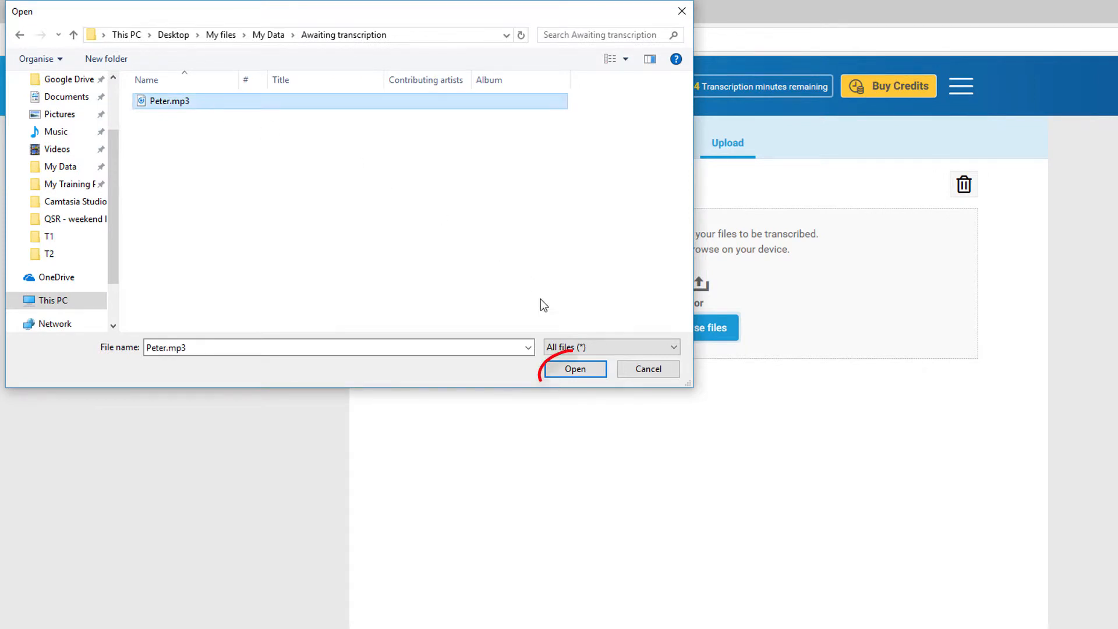
{"action": "left_click", "coordinate": [564, 369]}
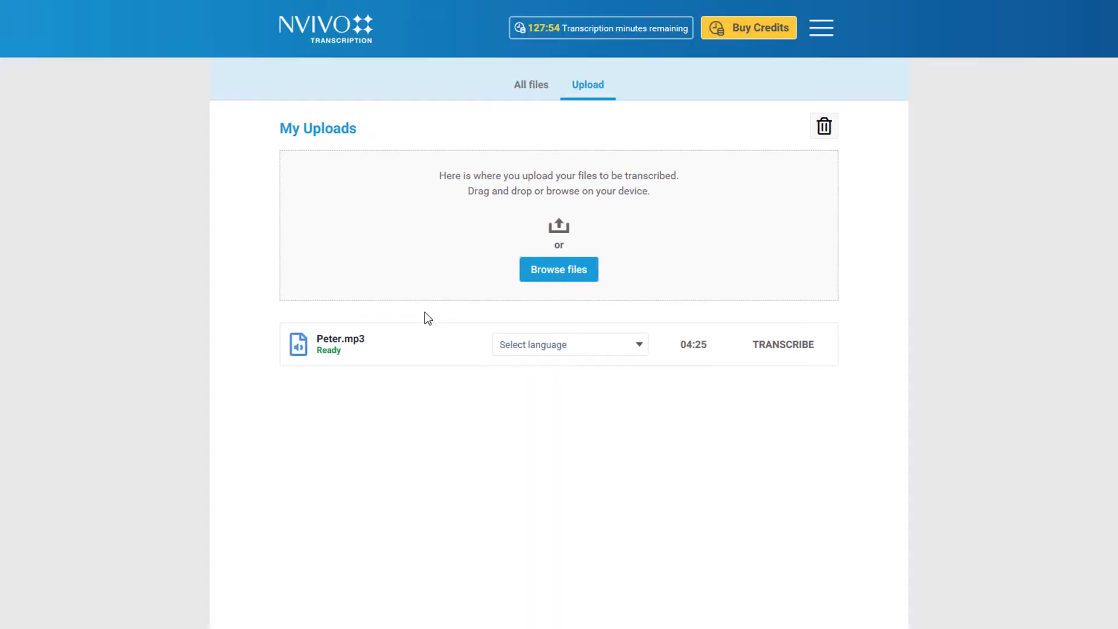
Transcribe Peter.mp3 in English - Australian and open the finished transcript.
{"action": "left_click", "coordinate": [502, 349]}
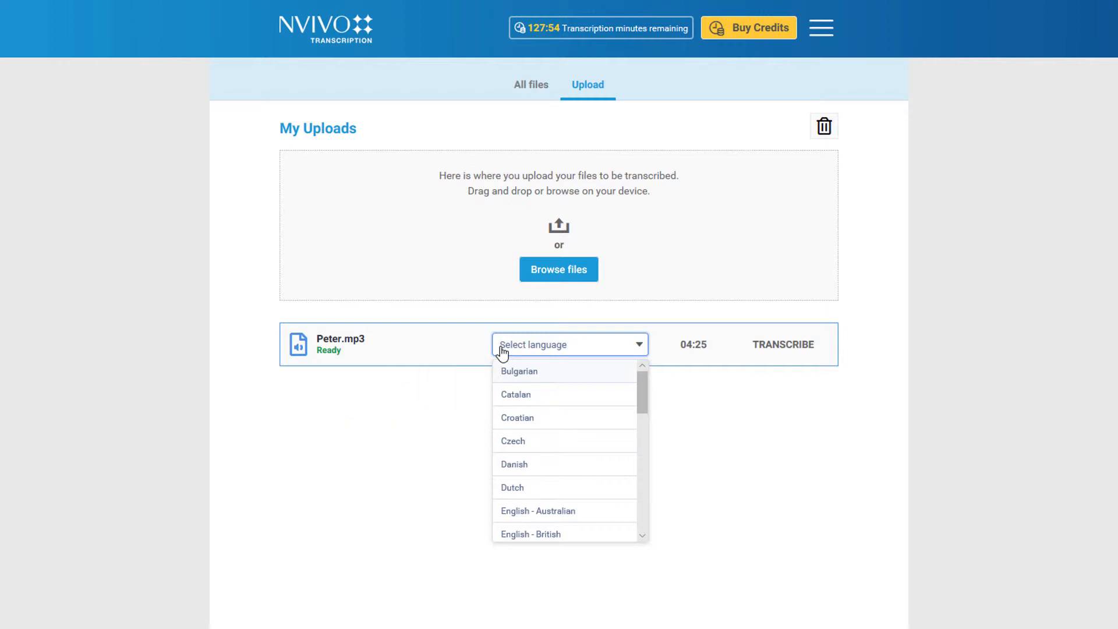
{"action": "left_click", "coordinate": [580, 511]}
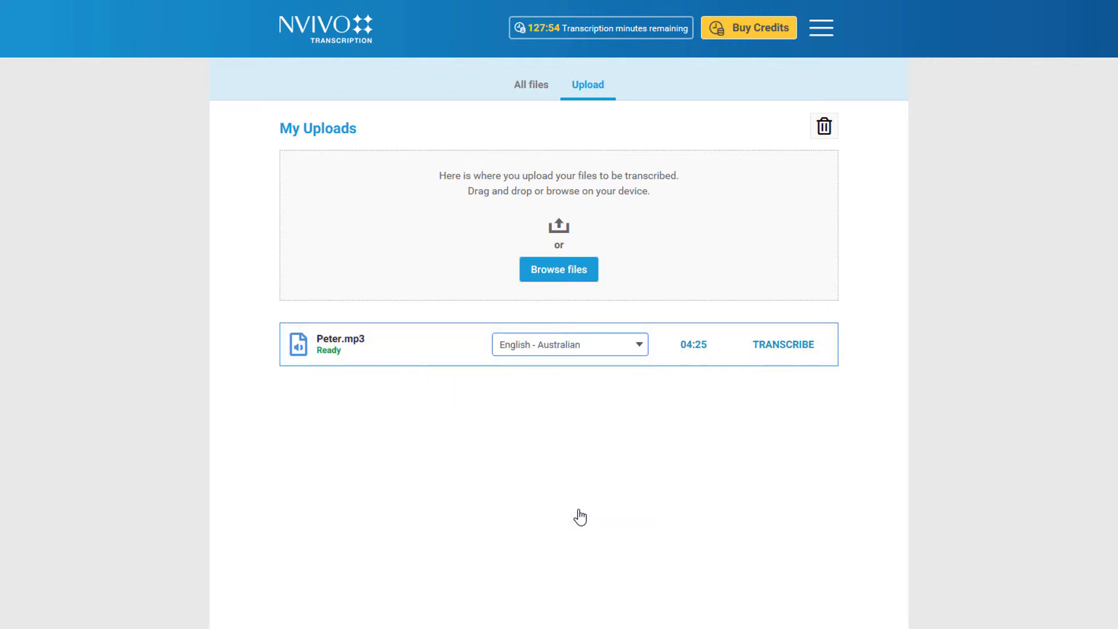
{"action": "left_click", "coordinate": [791, 343]}
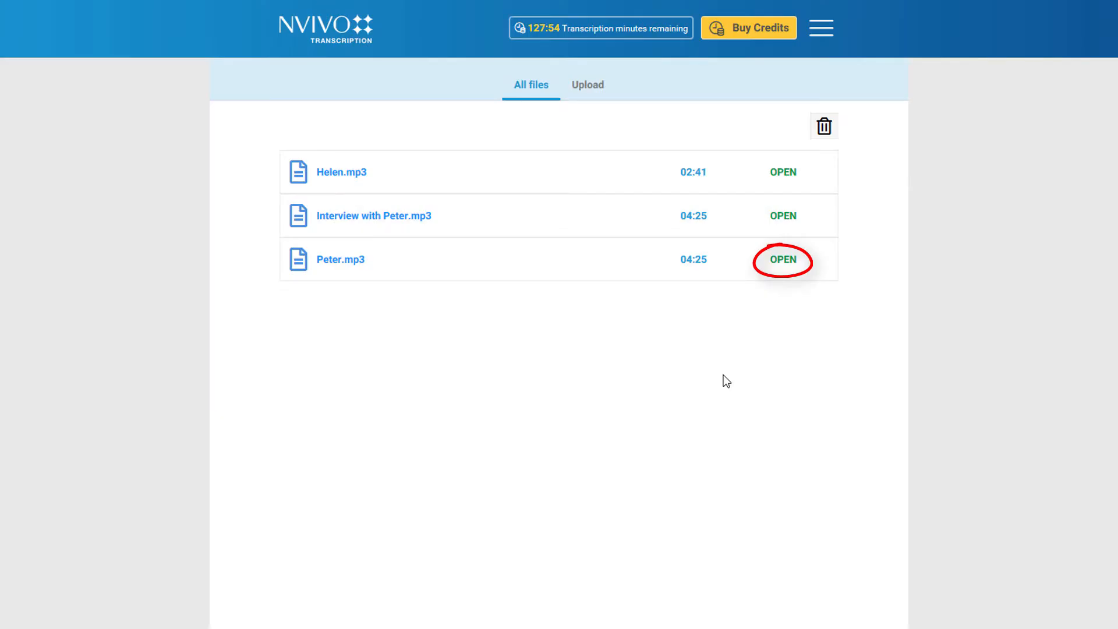
{"action": "left_click", "coordinate": [782, 259]}
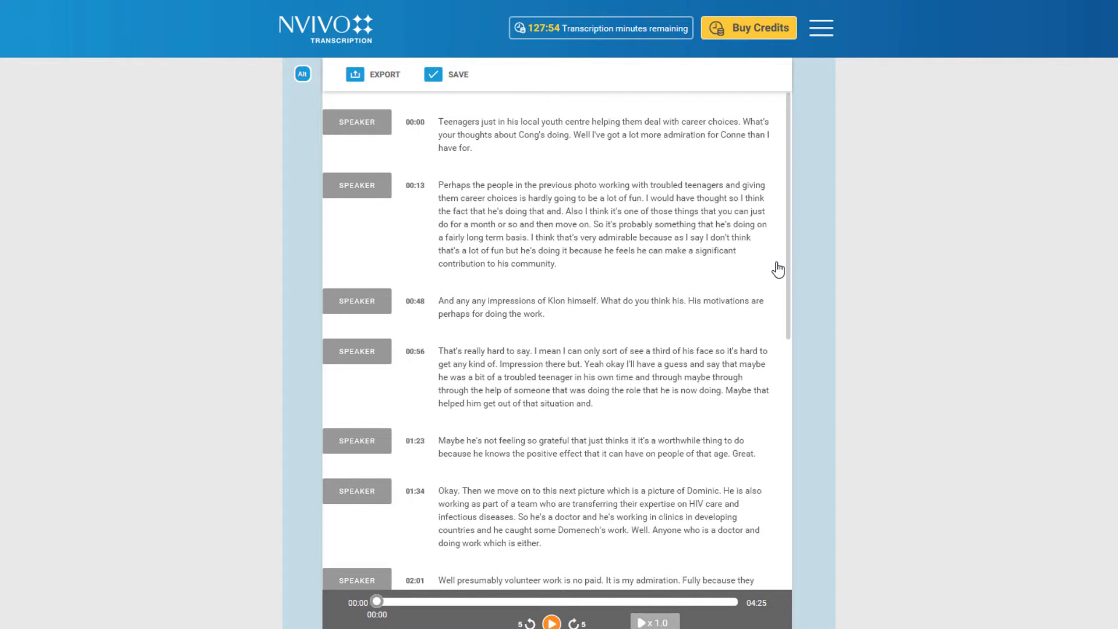
Split the first passage before 'Well' into a new 00:09 passage and play the audio.
{"action": "left_click", "coordinate": [575, 135]}
{"action": "key", "text": "Return"}
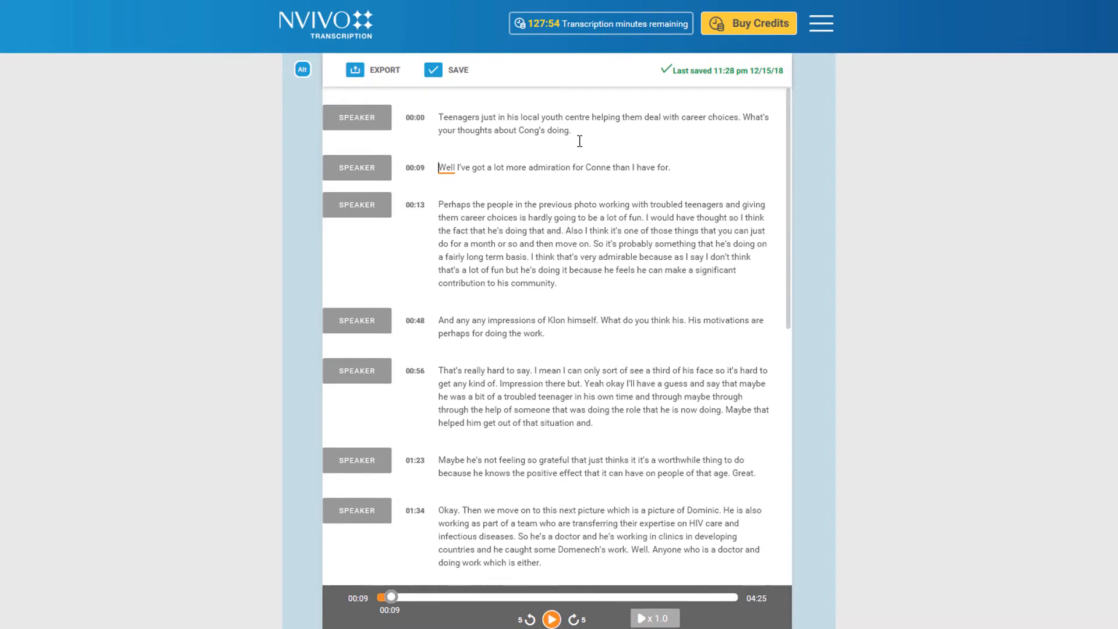
{"action": "left_click", "coordinate": [552, 622]}
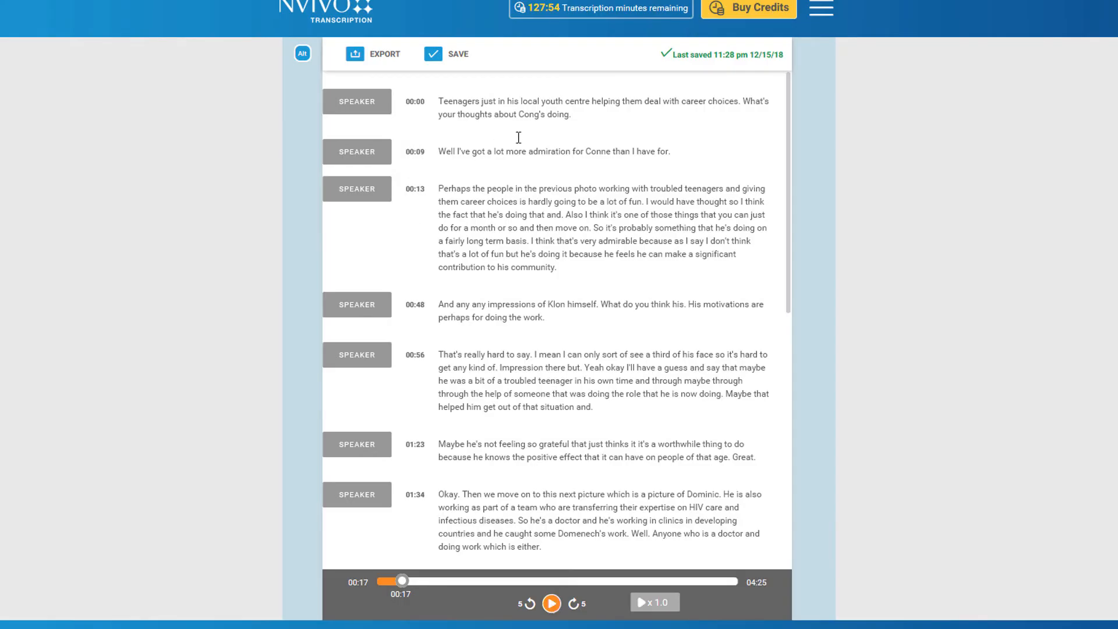
Correct 'Cong's' to 'Conne' and name the first speaker KATHLEEN.
{"action": "double_click", "coordinate": [527, 116]}
{"action": "type", "text": "Conne"}
{"action": "left_click", "coordinate": [357, 101]}
{"action": "type", "text": "KATHLEEN"}
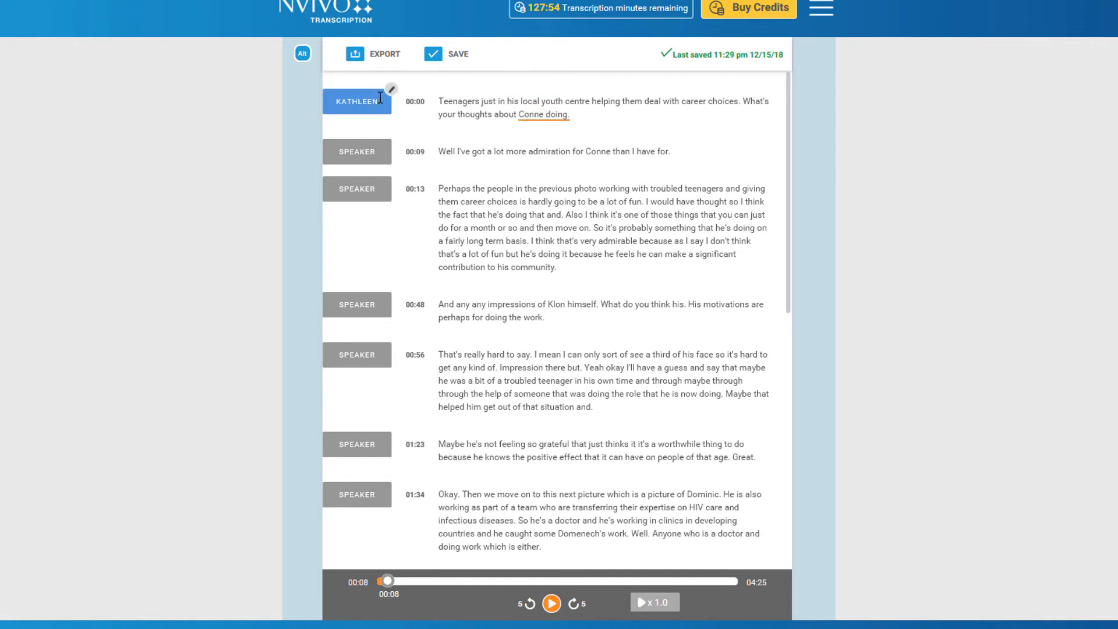
{"action": "key", "text": "Return"}
Label the next three speakers PETER, KATHLEEN and PETER.
{"action": "left_click", "coordinate": [359, 153]}
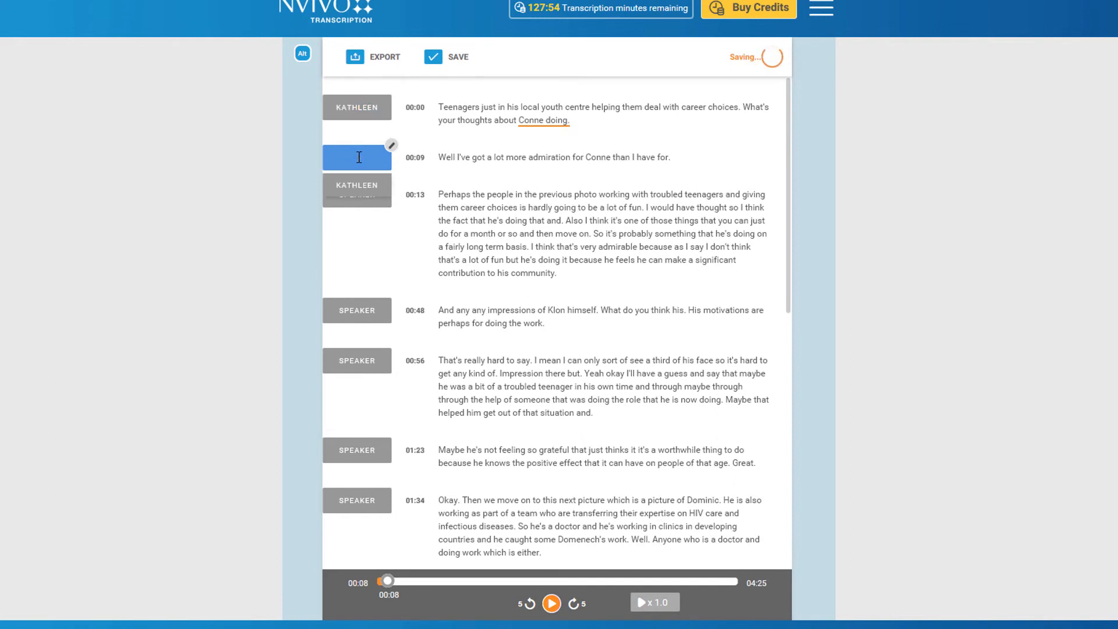
{"action": "type", "text": "PETER"}
{"action": "key", "text": "Return"}
{"action": "left_click", "coordinate": [357, 191]}
{"action": "left_click", "coordinate": [357, 217]}
{"action": "left_click", "coordinate": [356, 304]}
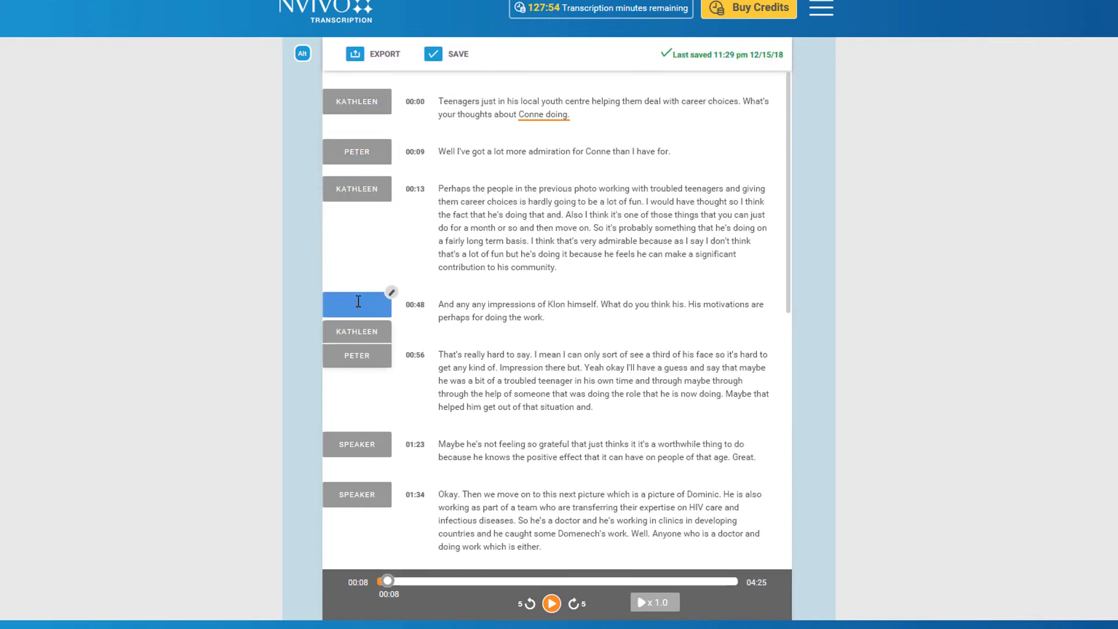
{"action": "left_click", "coordinate": [357, 354]}
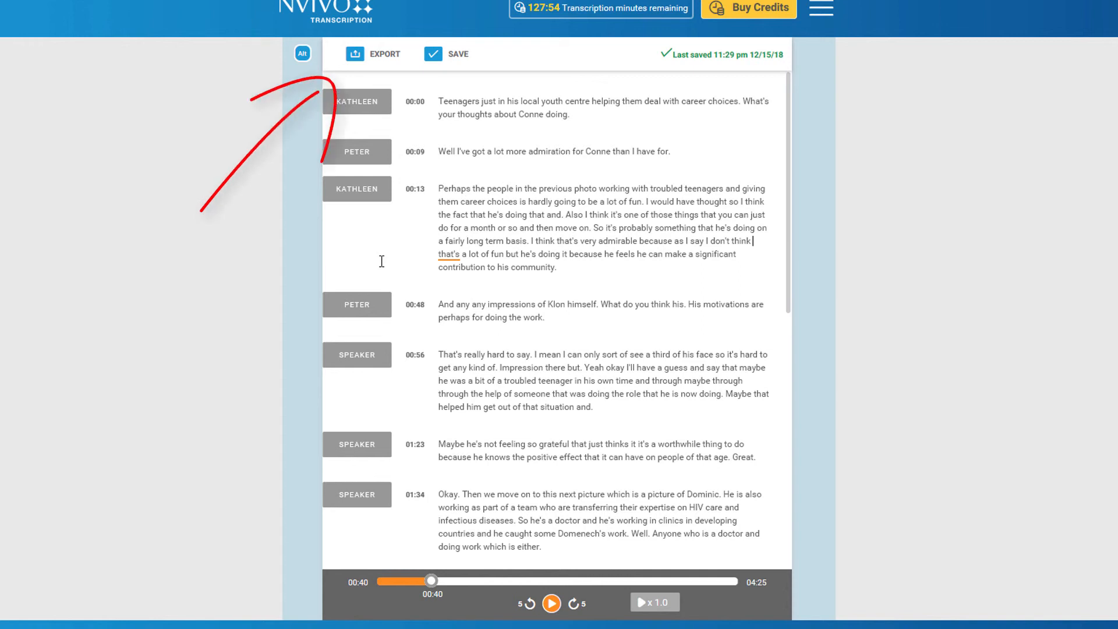
Show the transcript export options for .txt and .docx.
{"action": "left_click", "coordinate": [354, 58]}
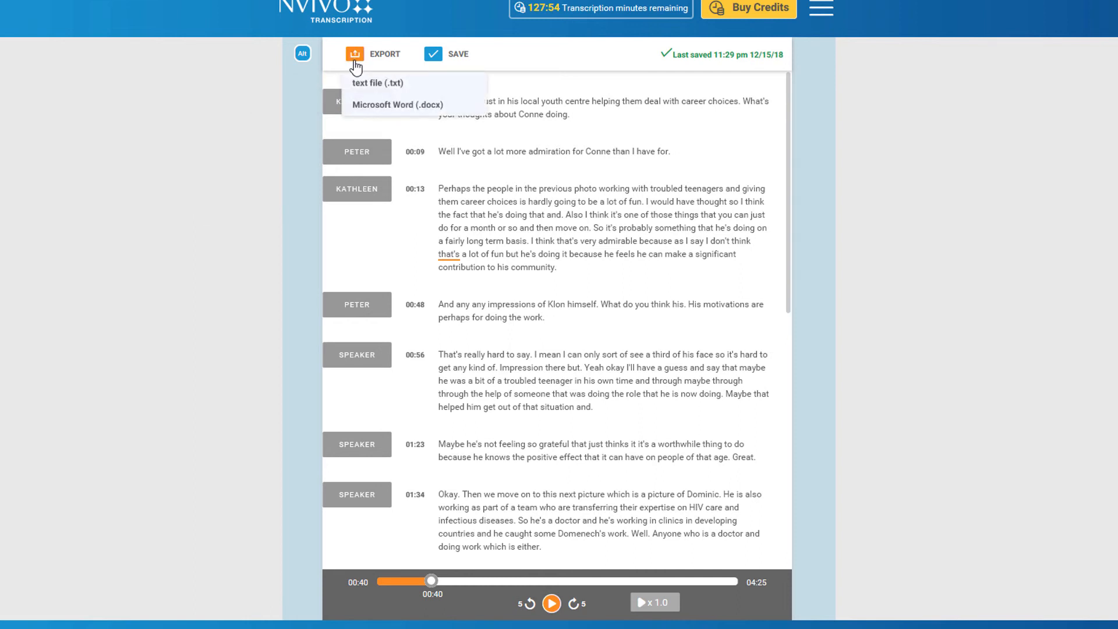